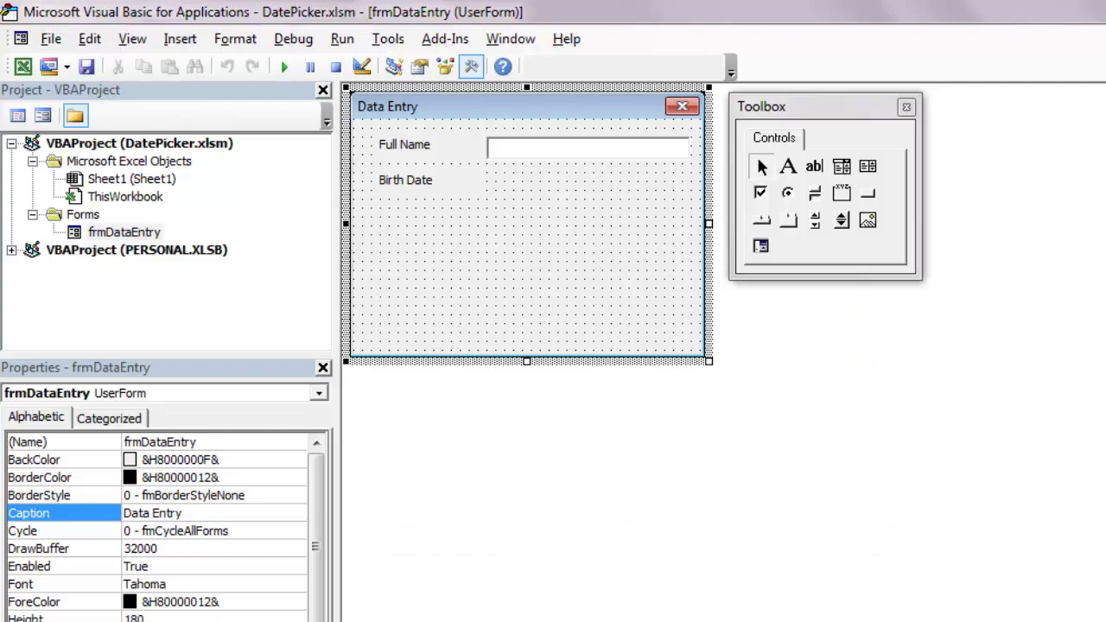
Return to the Chrome mscomct2.ocx search results and select part of the search term.
key("alt+Tab")
left_click_drag(388, 126, 147, 113)
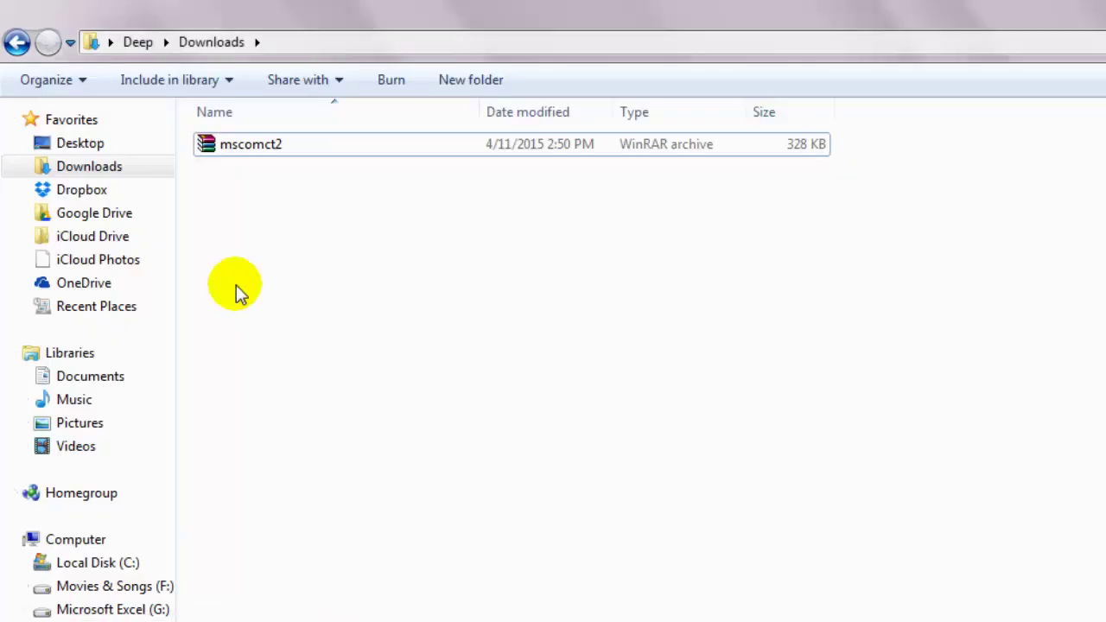
Extract the mscomct2 archive in Downloads and copy its .inf and .ocx files.
right_click(252, 147)
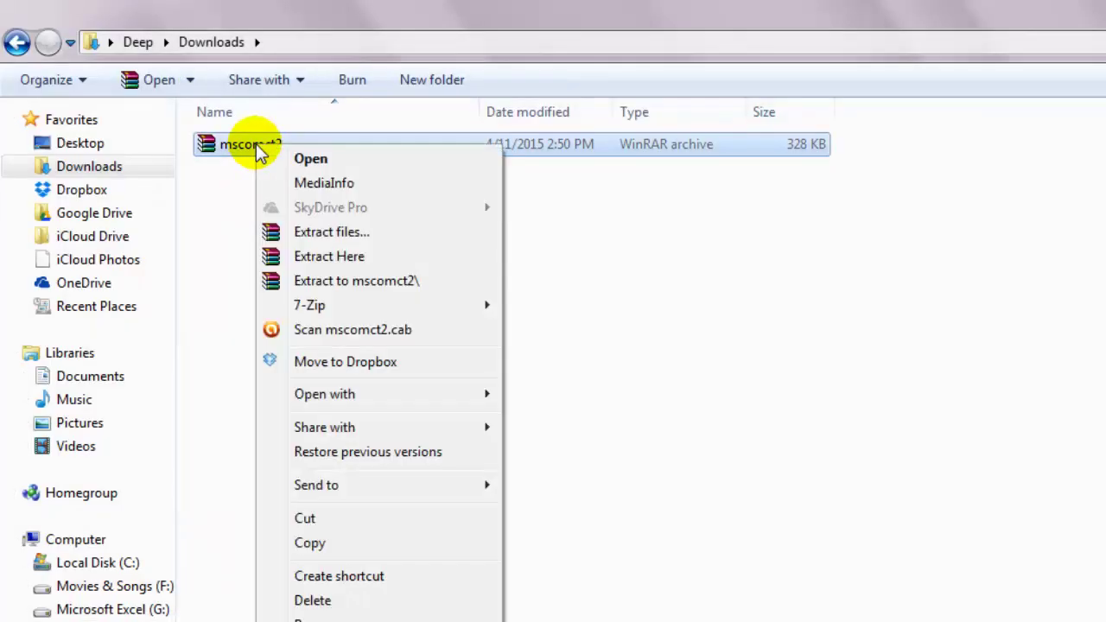
left_click(290, 255)
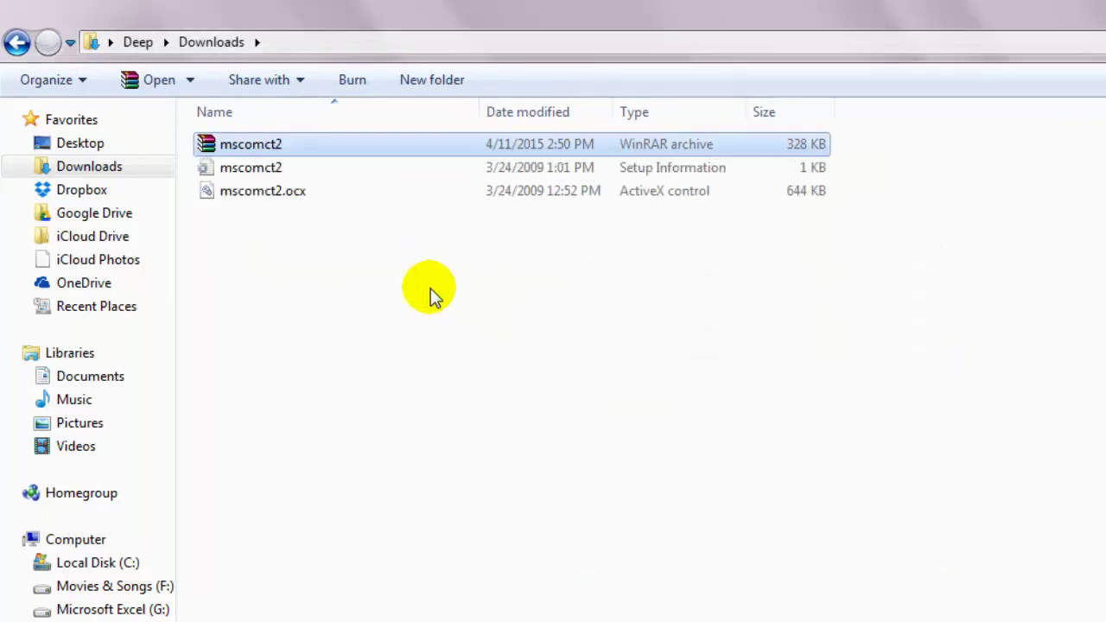
left_click_drag(334, 292, 251, 161)
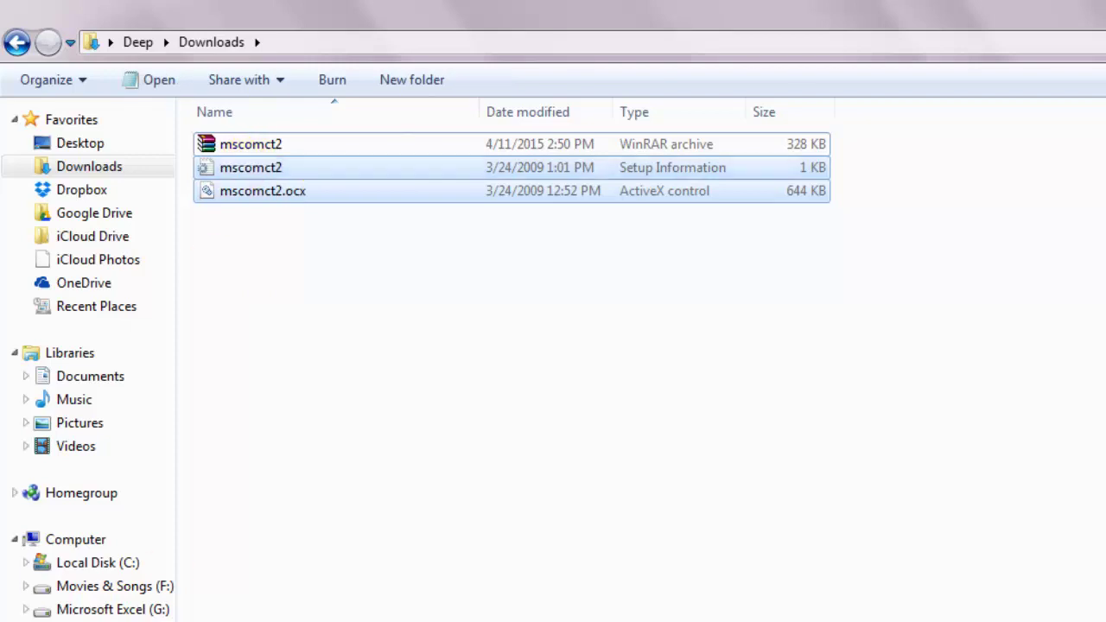
key("alt+Tab")
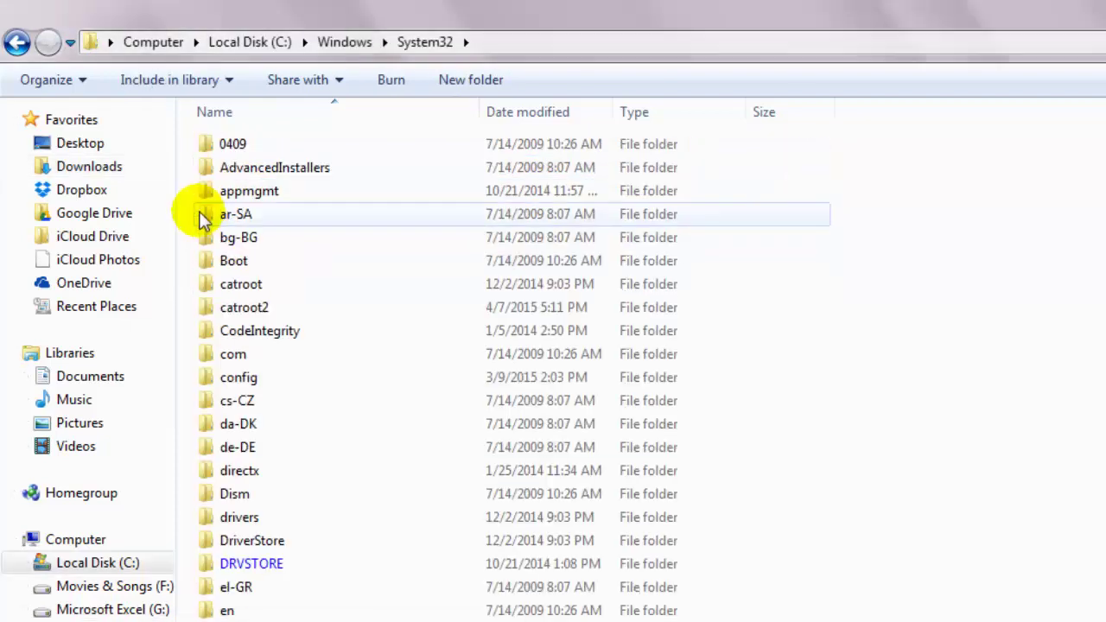
Browse through Local Disk (C:) into the Windows folder.
left_click(179, 48)
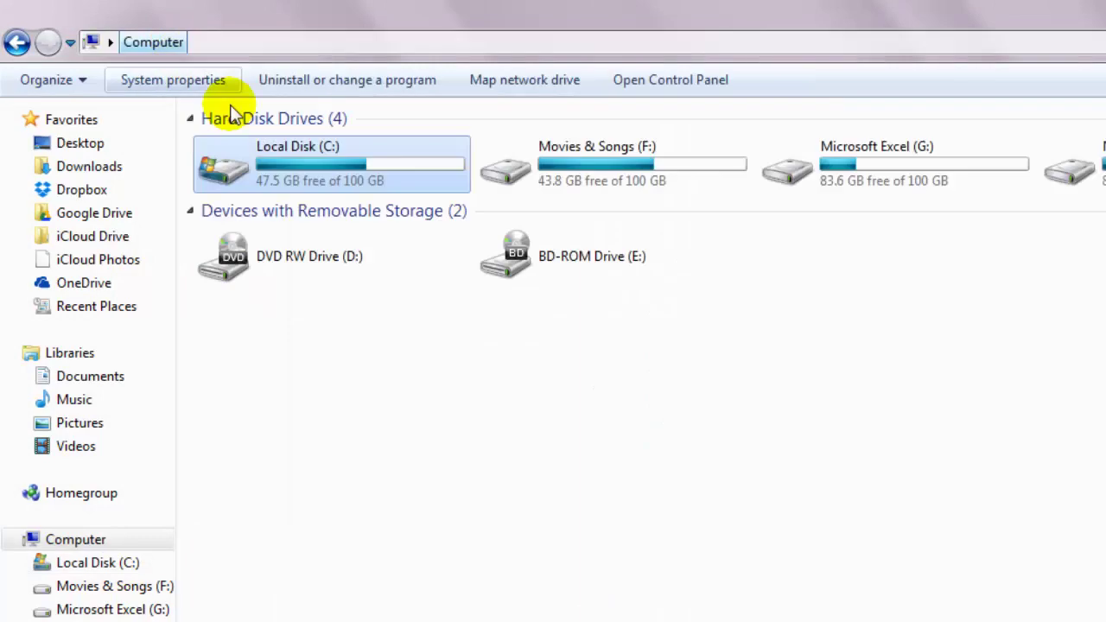
double_click(286, 150)
key("Return")
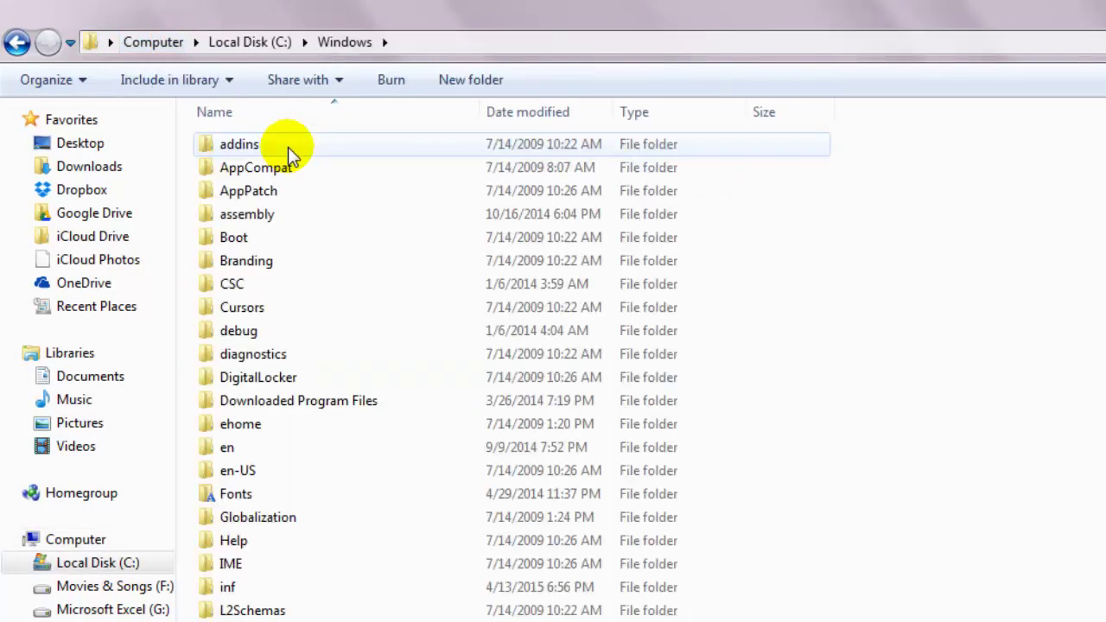
Paste the mscomct2 files into System32, choosing Don't copy for both the .inf and .ocx conflicts.
type("s ▸ System")
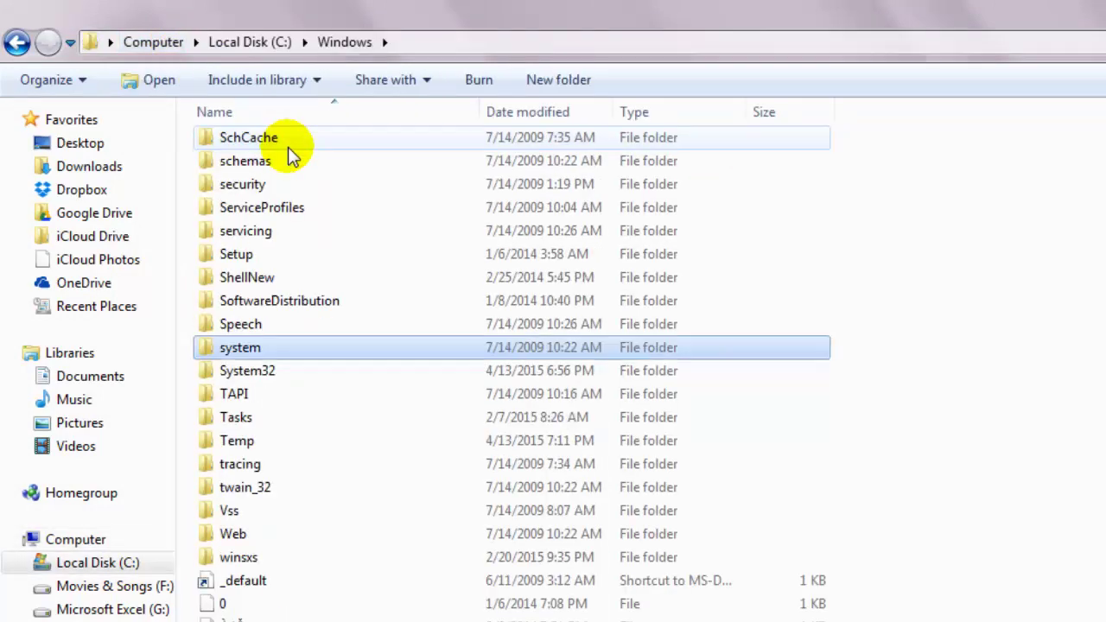
type("32")
key("Return")
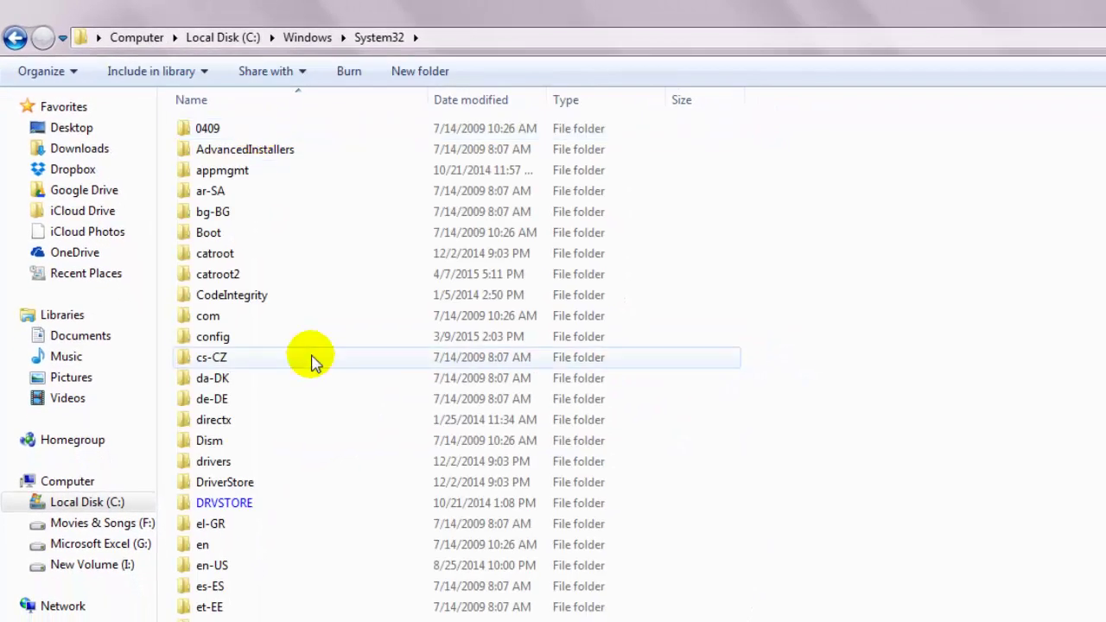
key("ctrl+v")
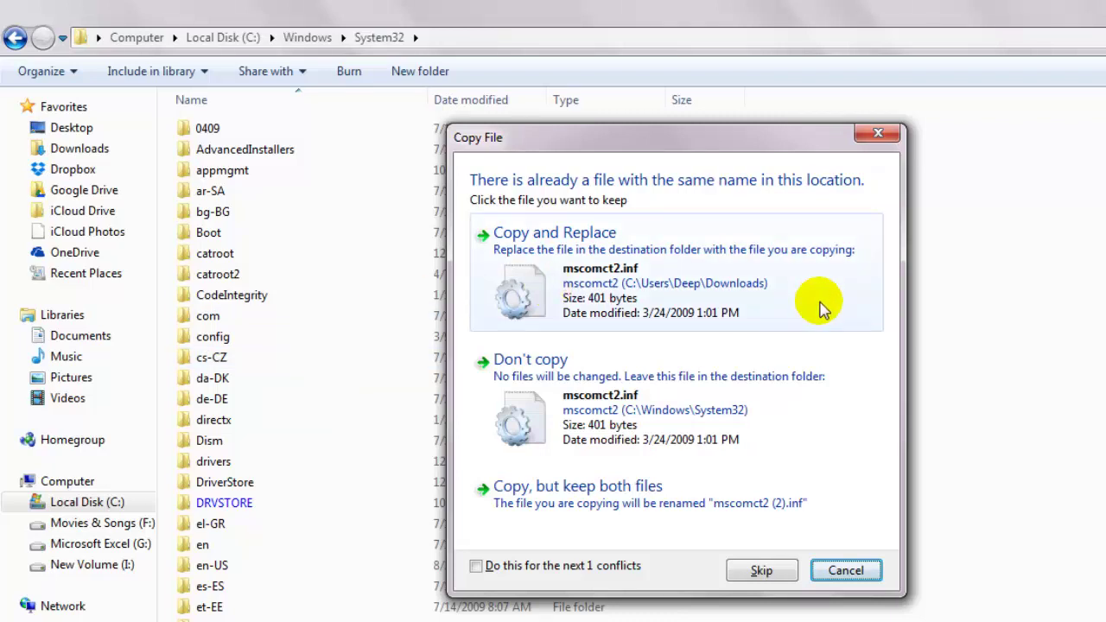
left_click(834, 406)
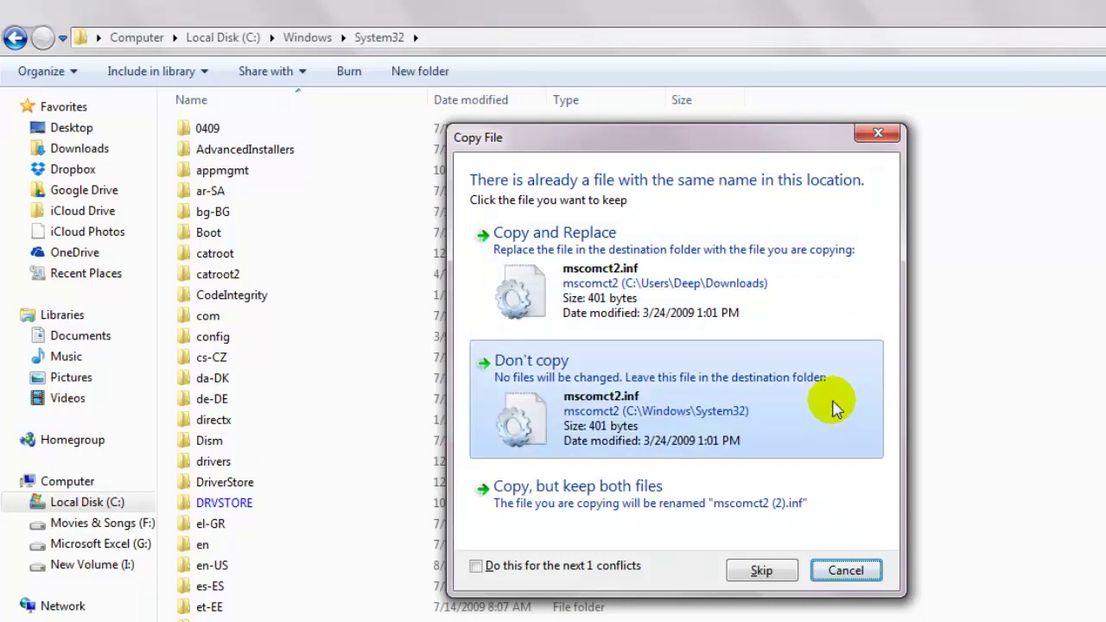
left_click(825, 404)
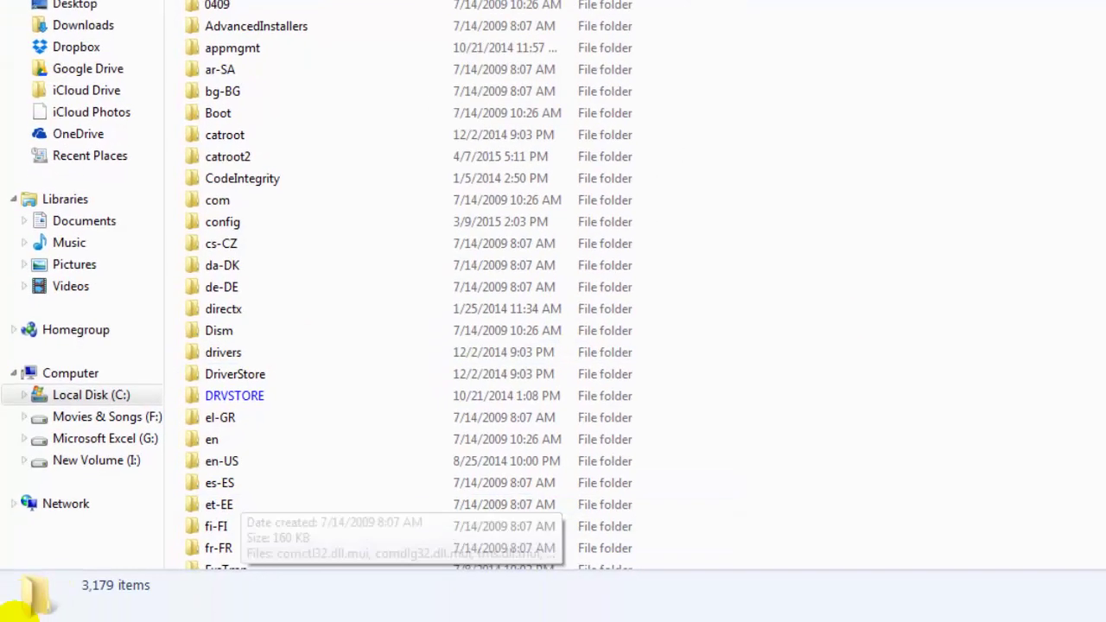
Find cmd in the Start menu and run it as administrator.
key("super")
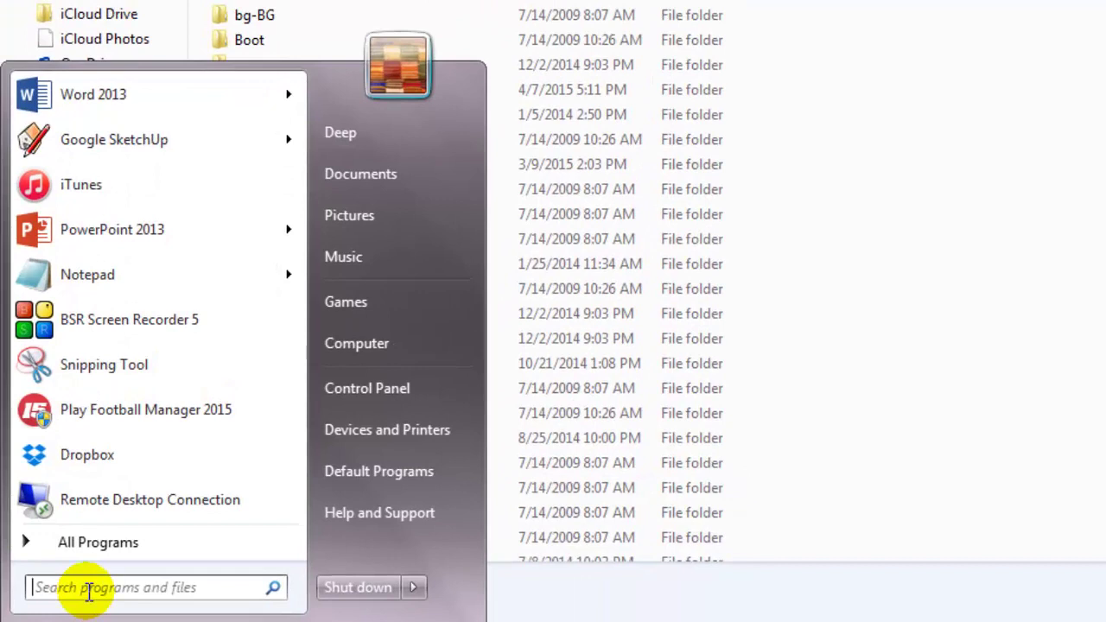
type("cmd")
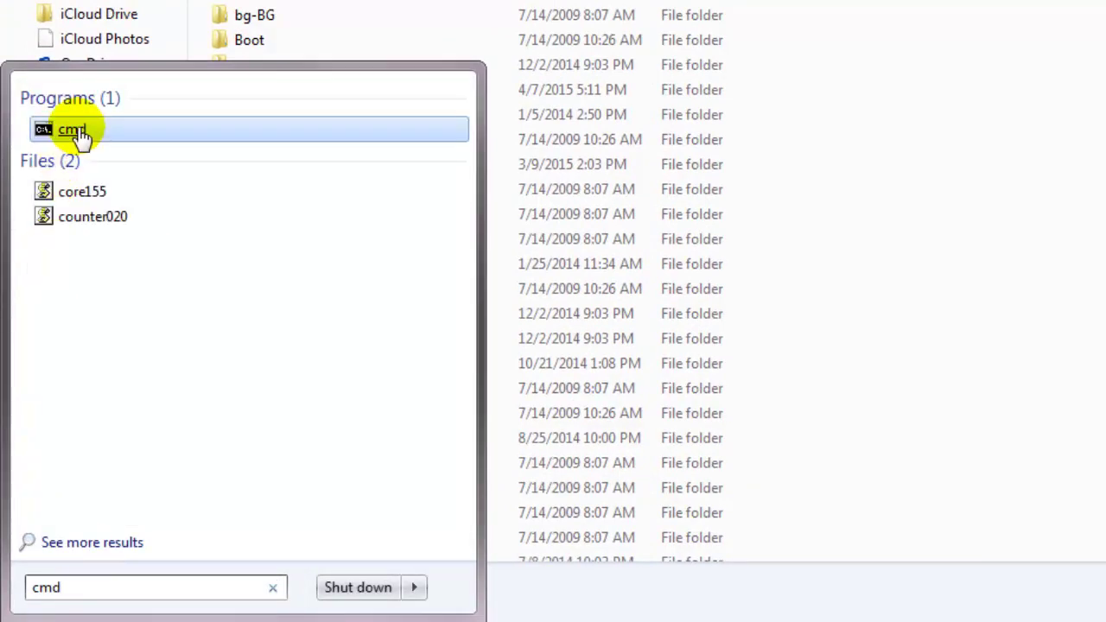
left_click(74, 128)
right_click(74, 129)
left_click(156, 93)
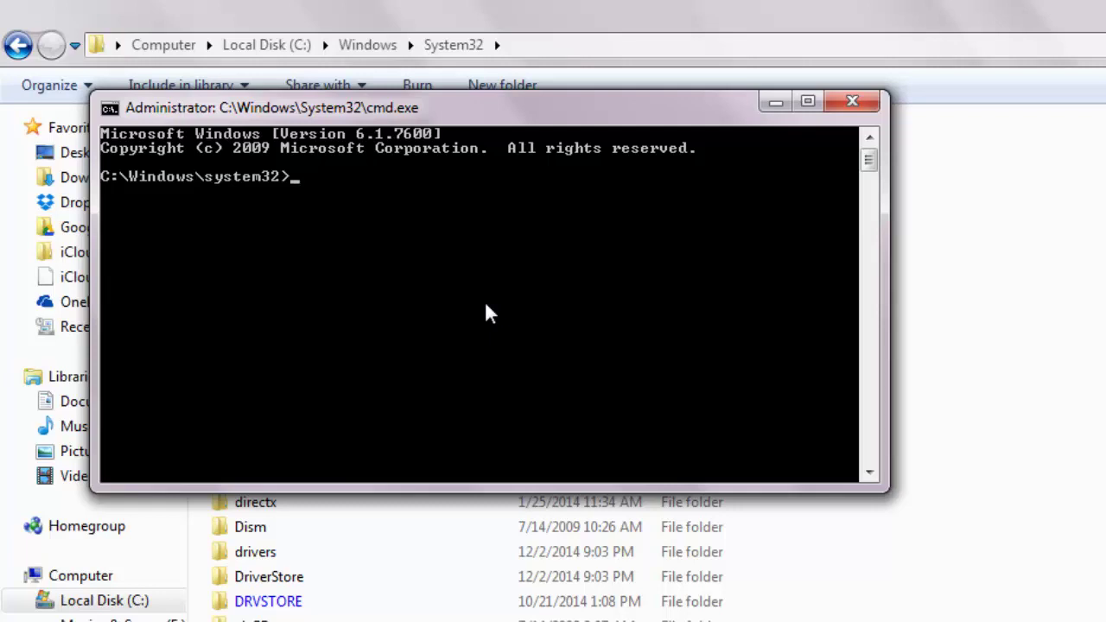
Move up to the Windows folder, try SysWOW64, then change back into System32.
type("cd..")
key("Return")
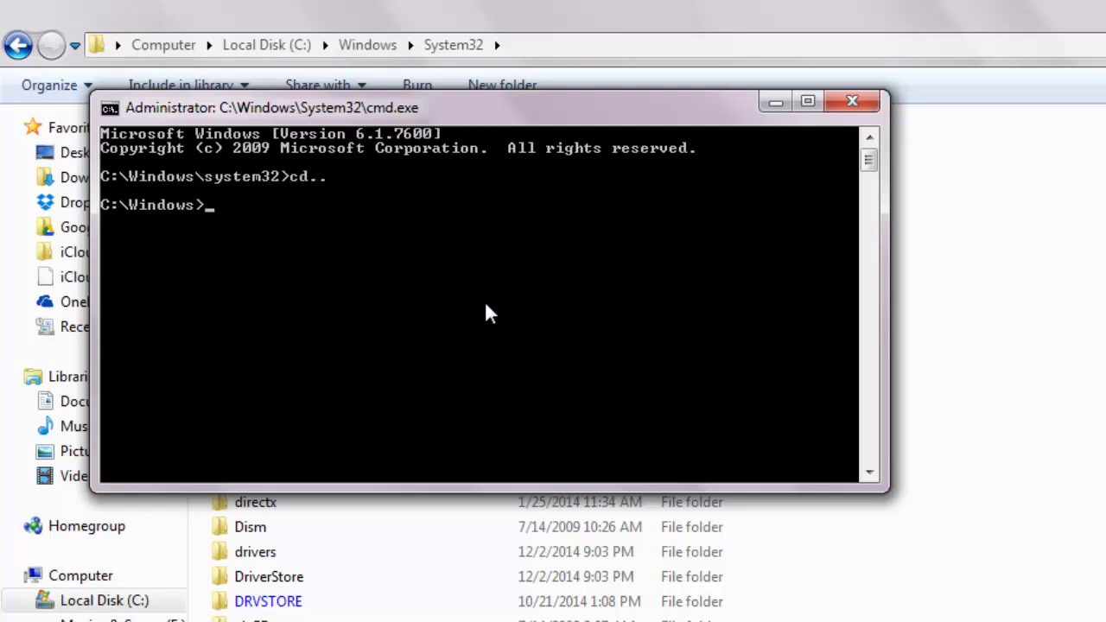
type("cd sysWOW64")
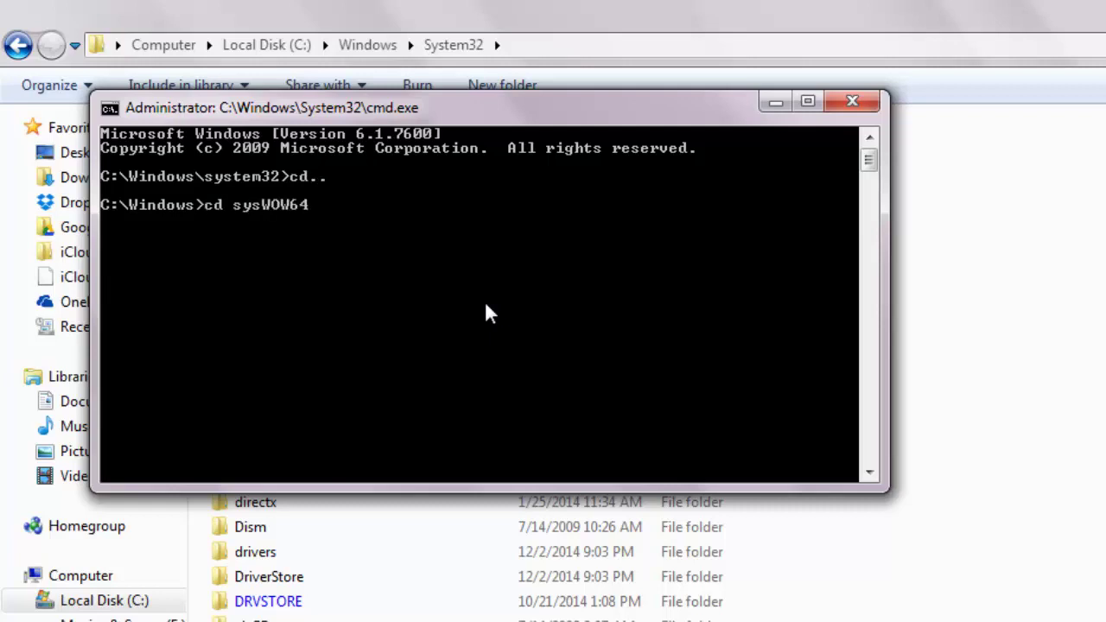
key("Return")
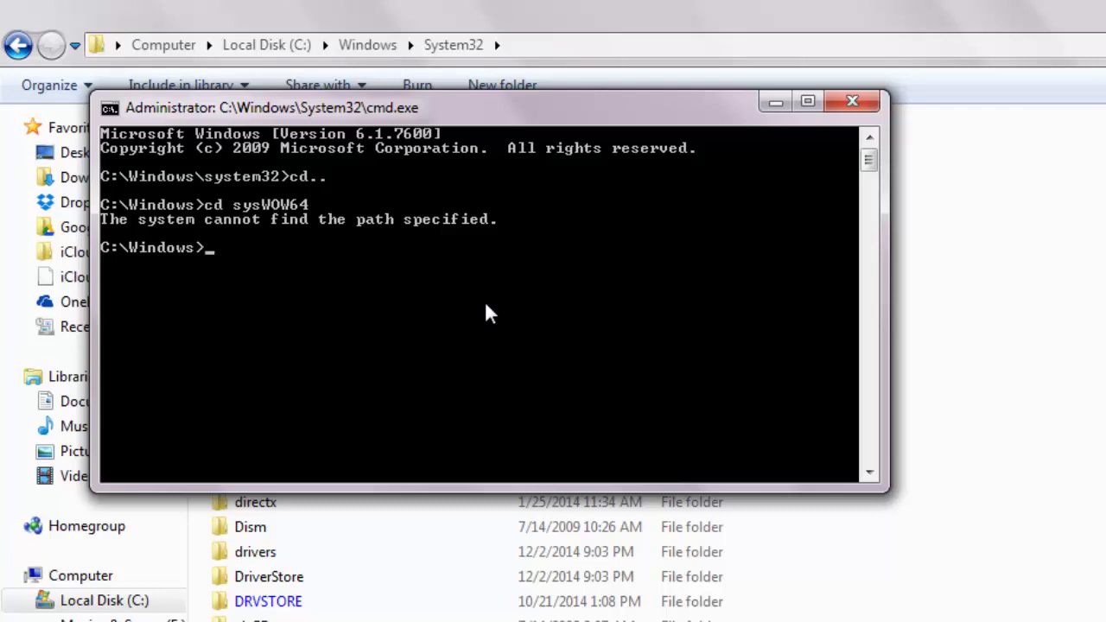
type("cd system32")
key("Return")
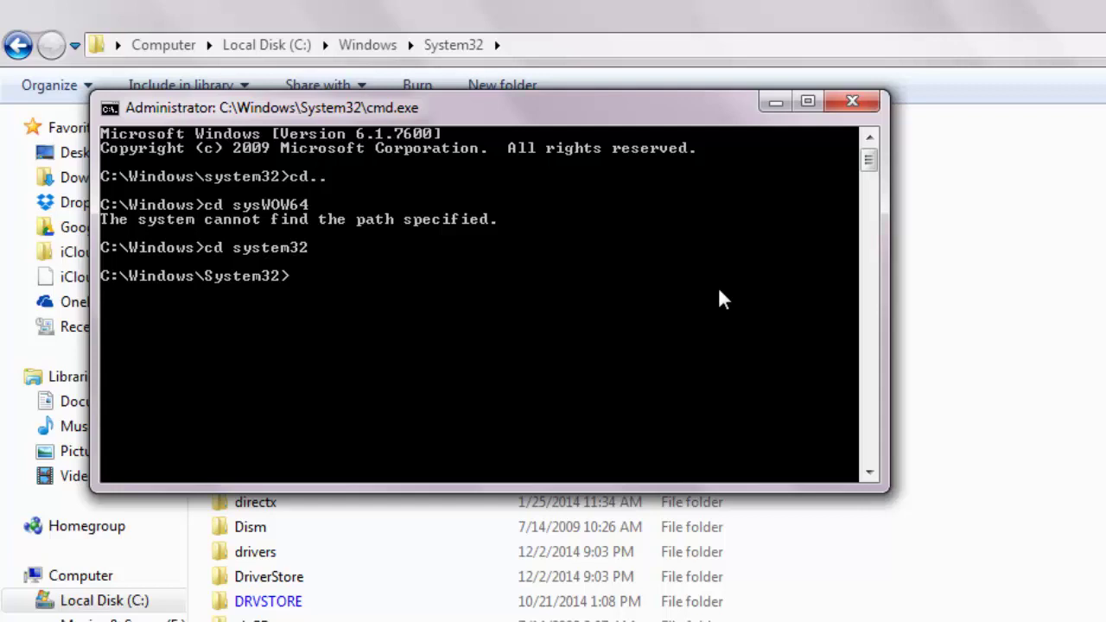
Register the control with 'regsvr32 mscomct2.ocx' and dismiss the success message.
type("regsvr32 mscomct")
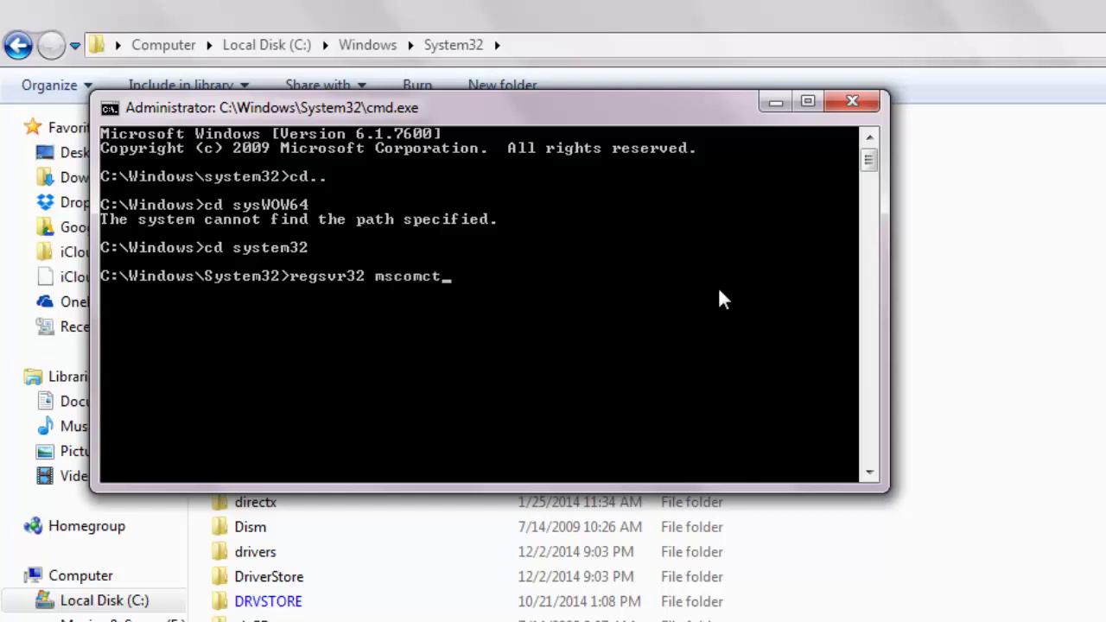
type("2.ocx")
key("Return")
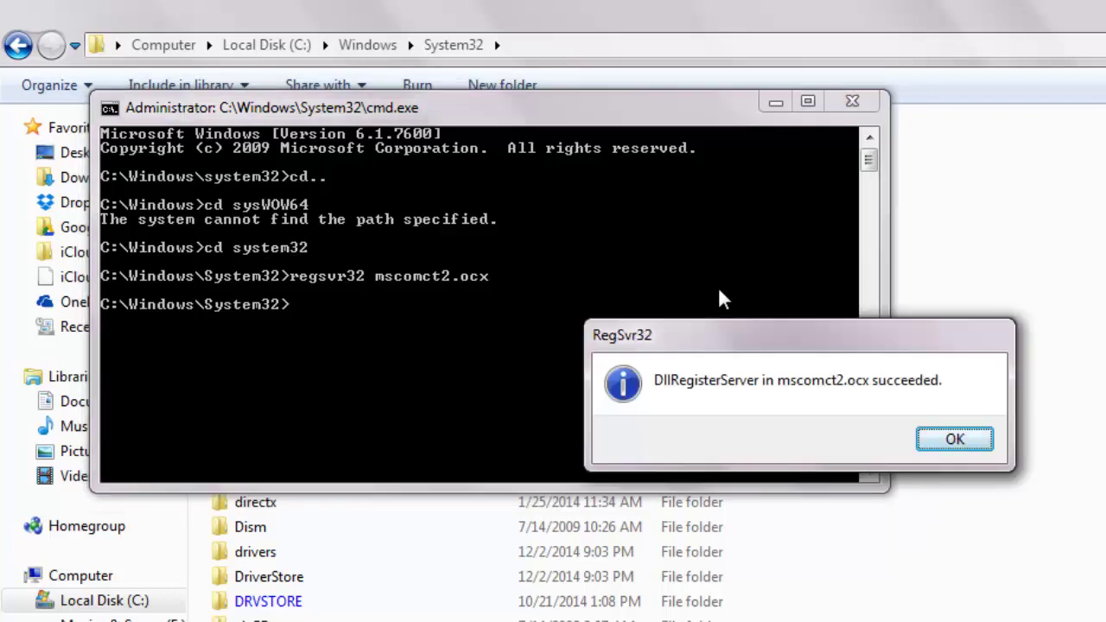
left_click(955, 440)
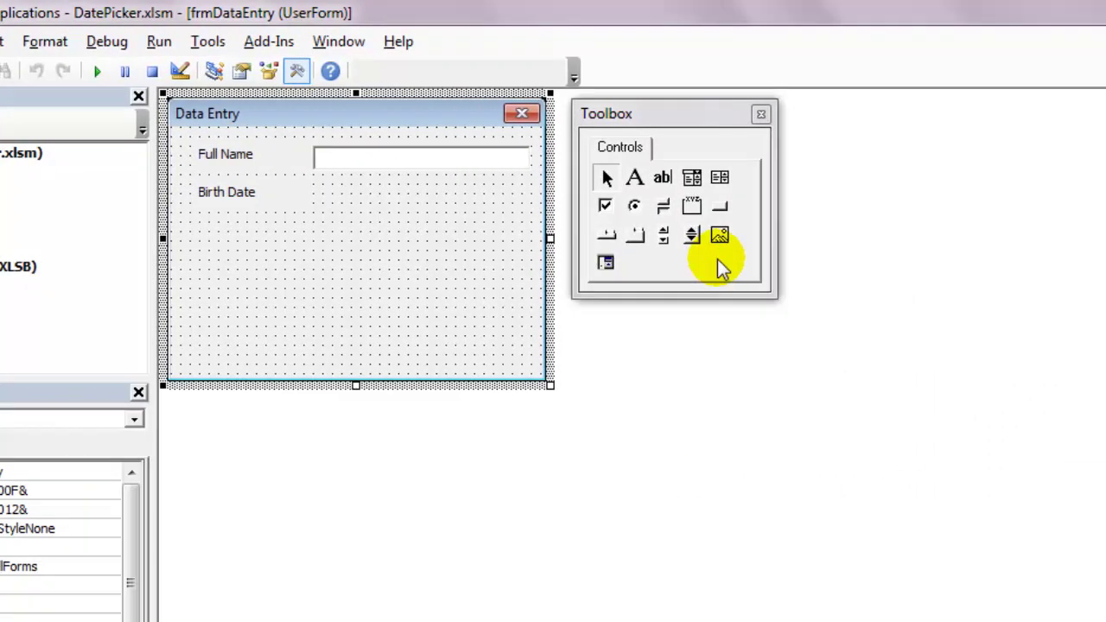
In the Toolbox's Additional Controls list, check Microsoft Date and Time Picker Control 6.0 (SP6).
right_click(718, 259)
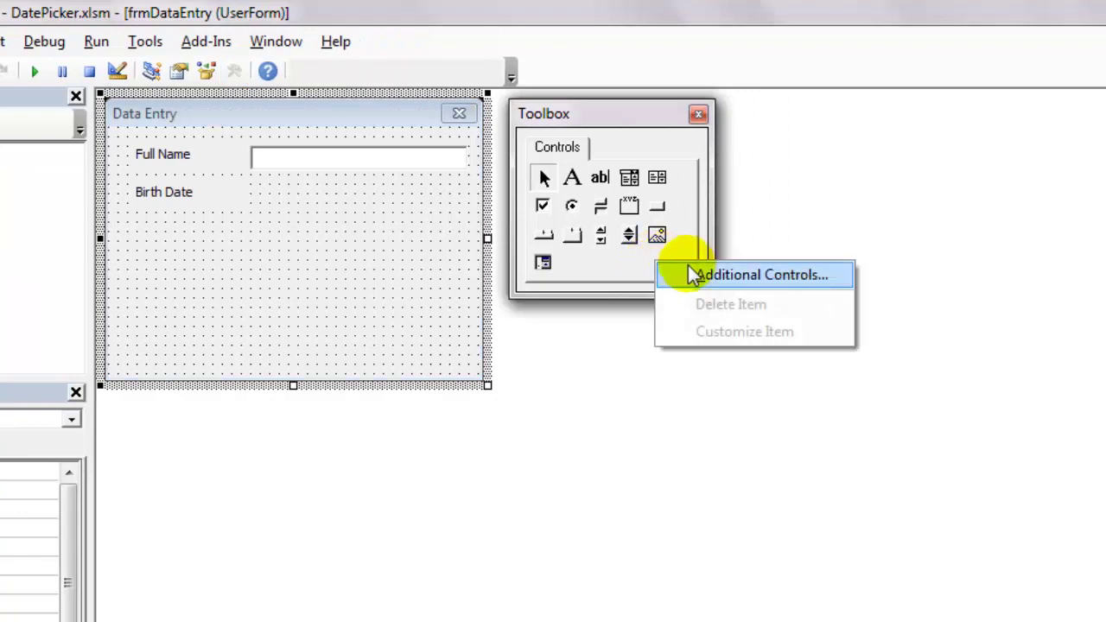
left_click(692, 275)
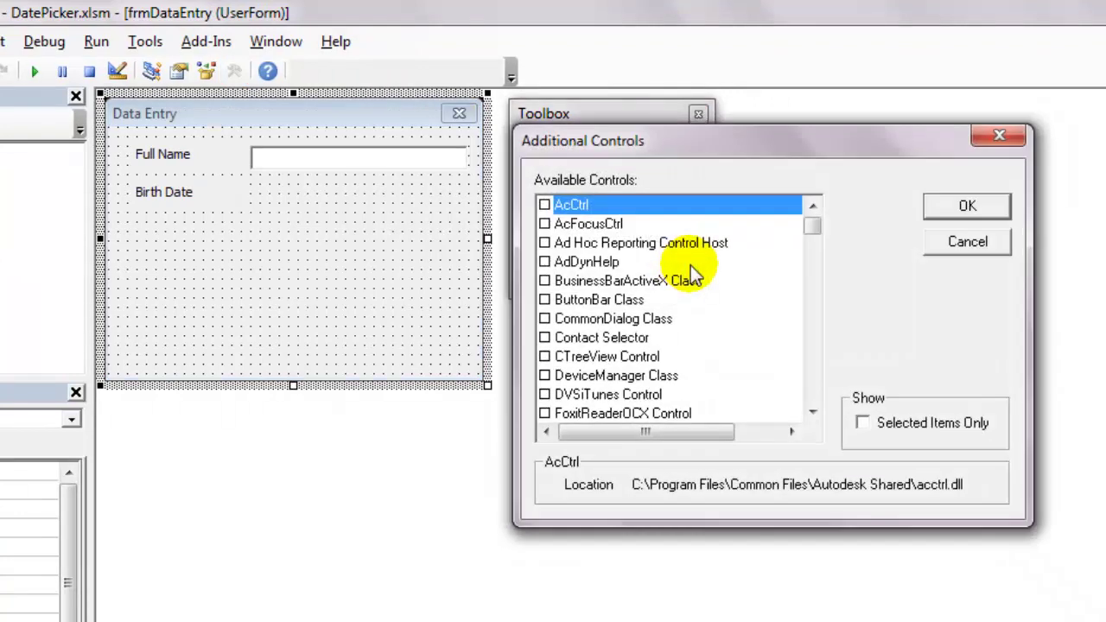
left_click_drag(811, 227, 813, 259)
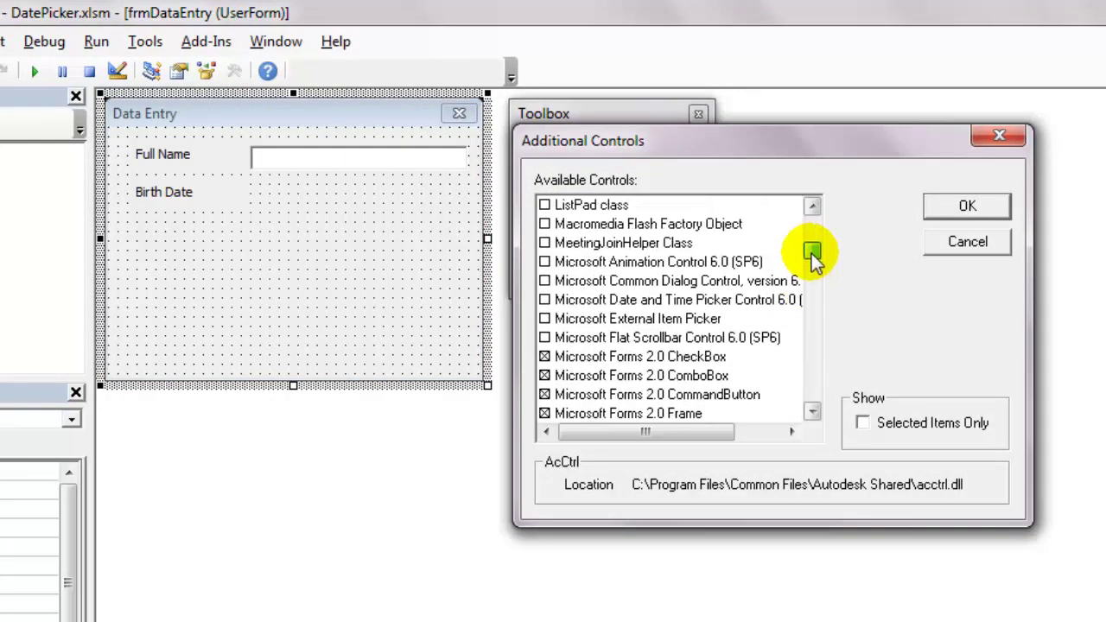
left_click(545, 300)
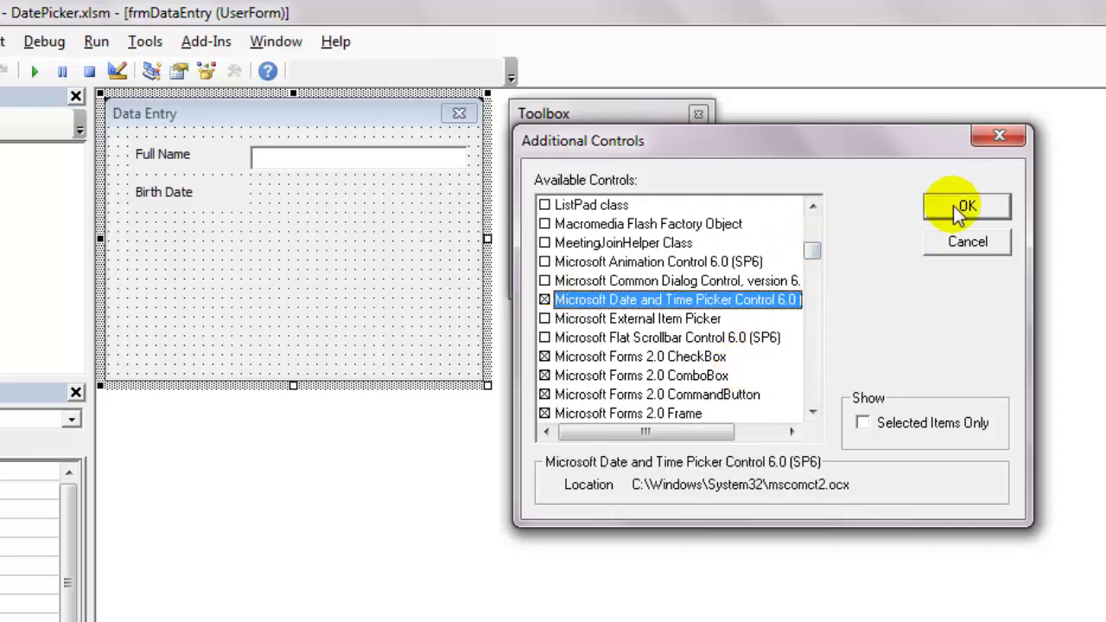